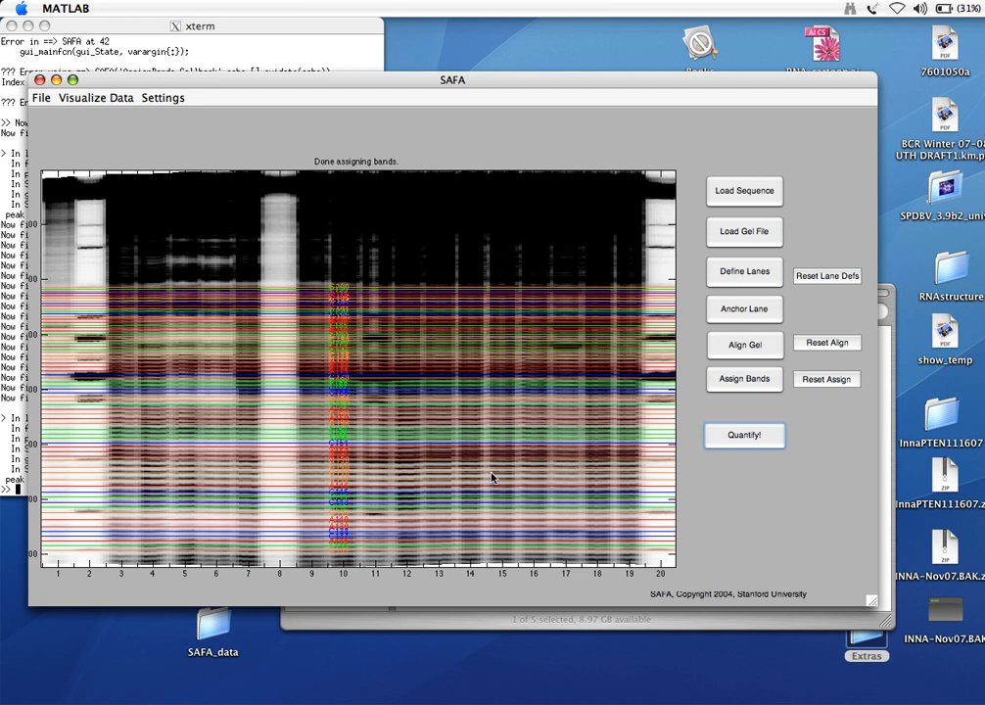
- Quantify the gel with 67 bands to fit, fitting lanes 2 and 3 individually and all remaining lanes at once
{"action": "left_click", "coordinate": [743, 437]}
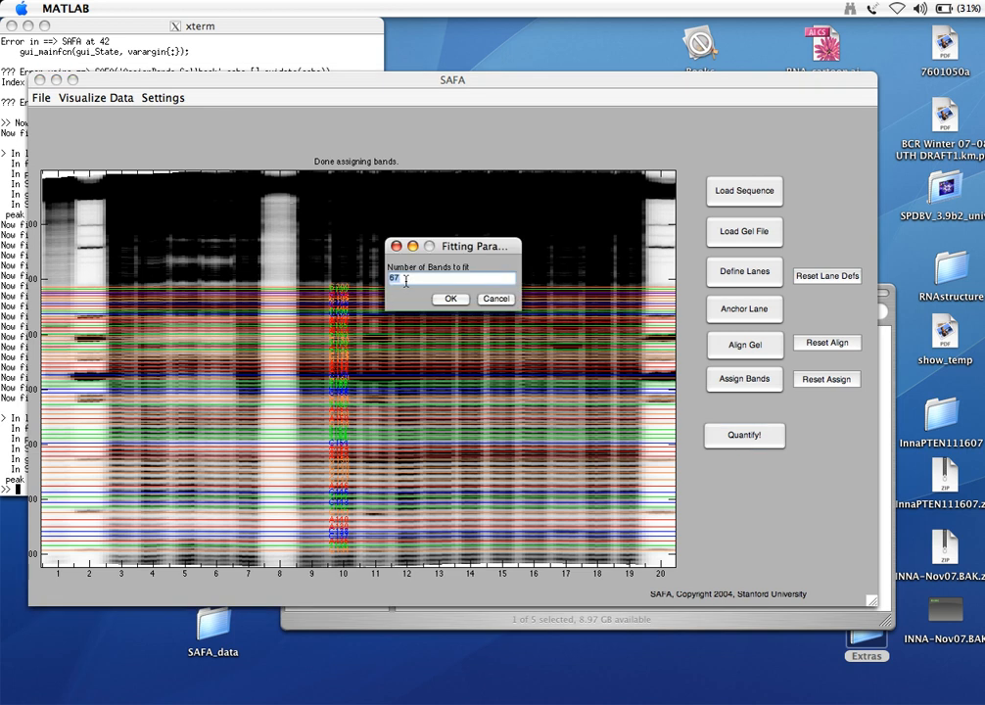
{"action": "left_click", "coordinate": [452, 299]}
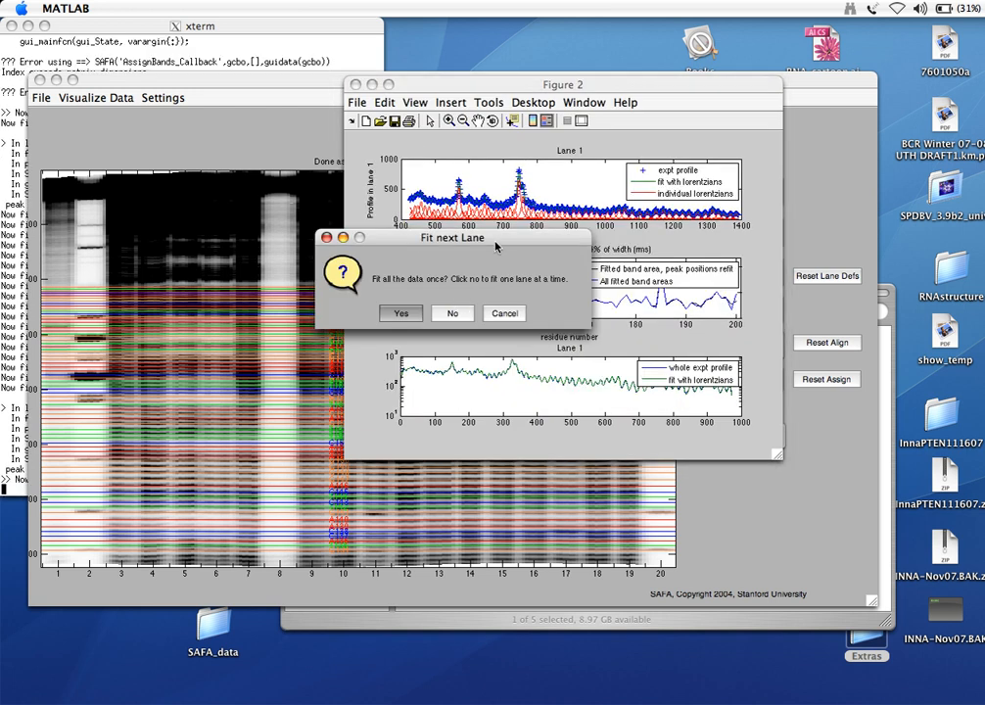
{"action": "left_click_drag", "start_coordinate": [495, 242], "coordinate": [236, 301]}
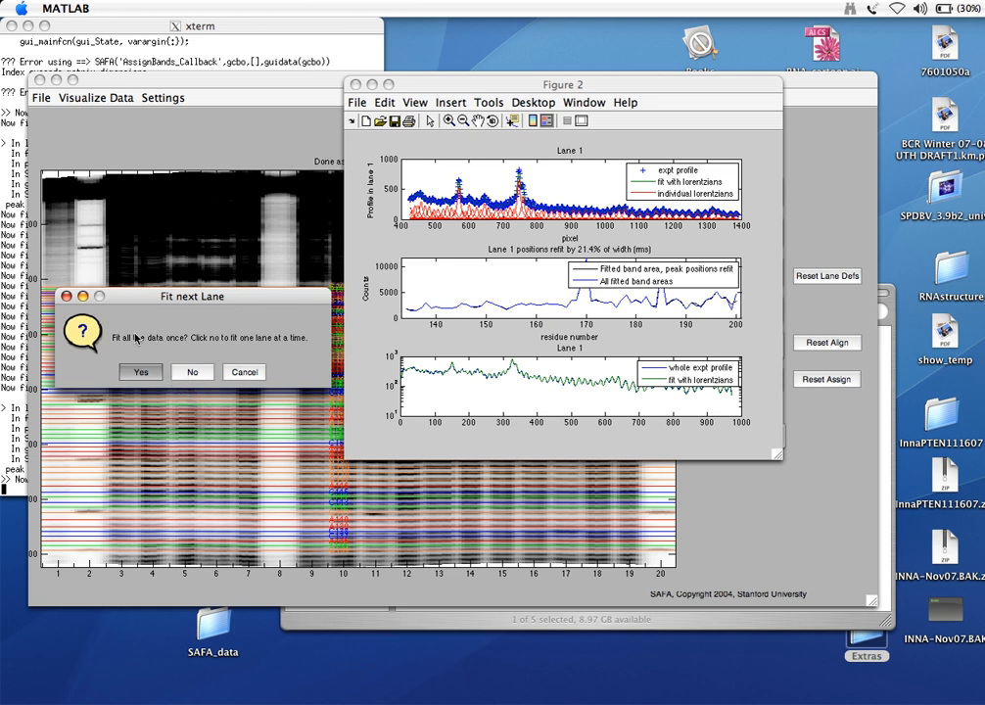
{"action": "left_click", "coordinate": [193, 372]}
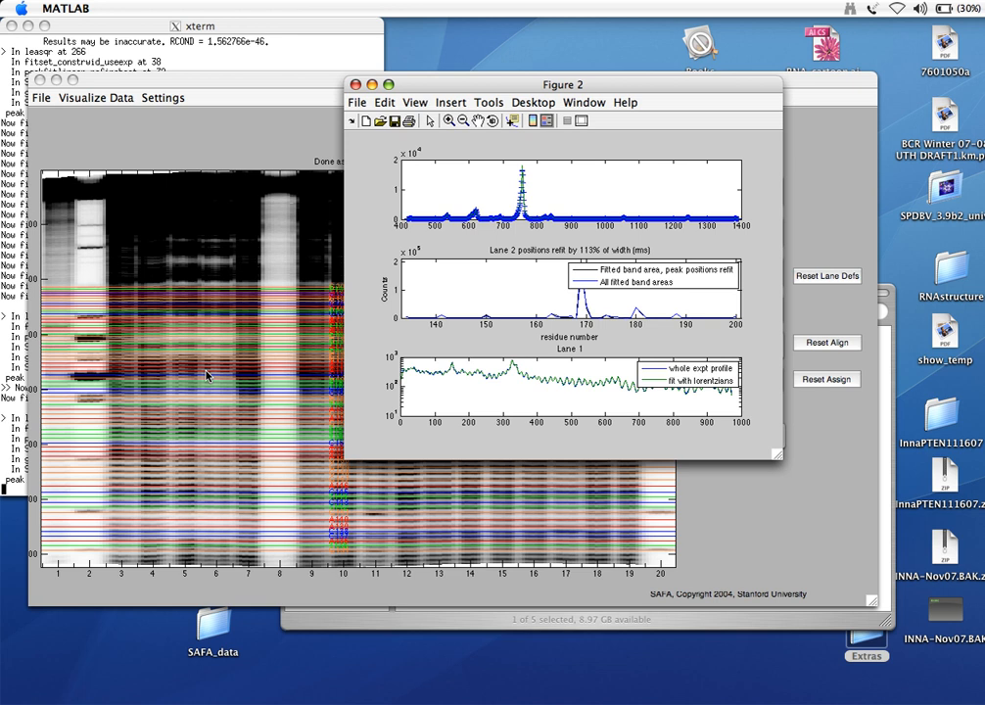
{"action": "left_click_drag", "start_coordinate": [486, 237], "coordinate": [331, 498]}
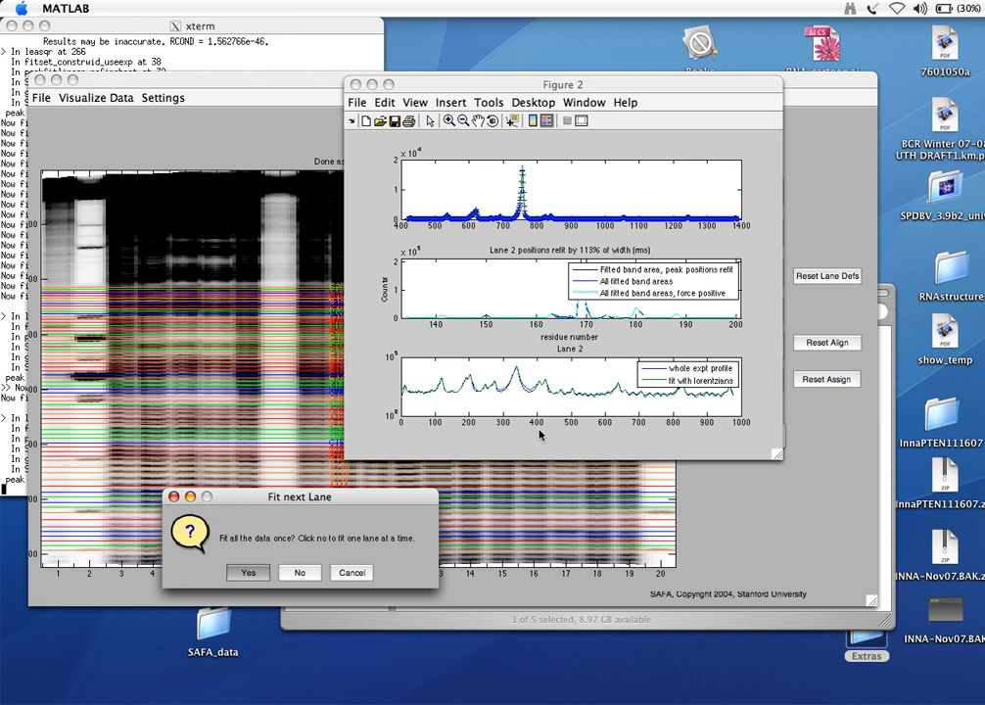
{"action": "left_click", "coordinate": [293, 573]}
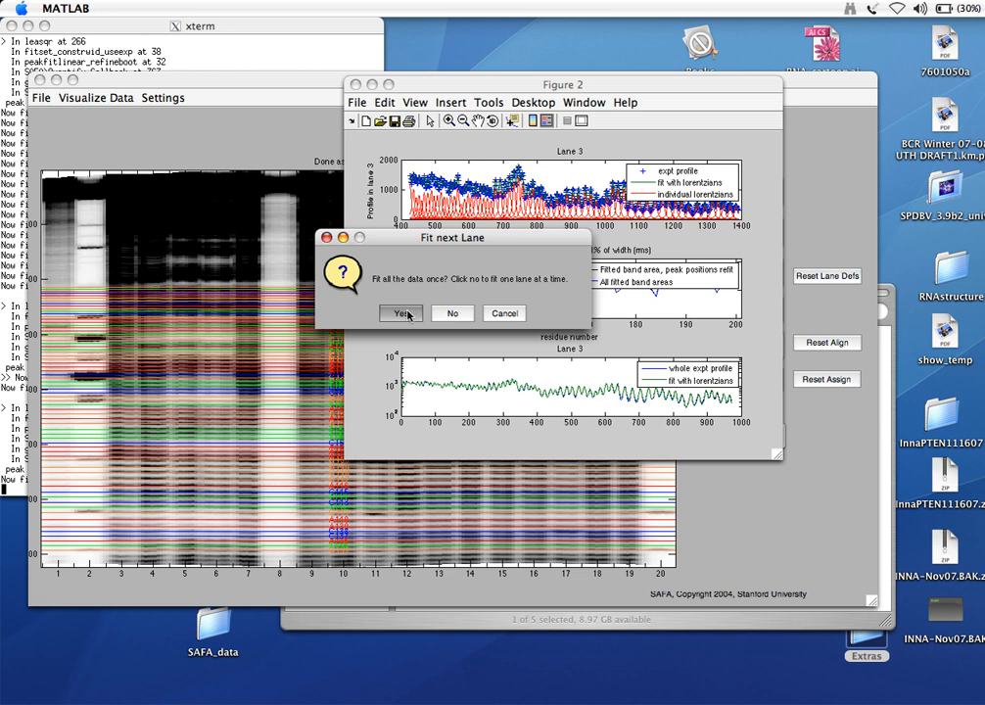
{"action": "left_click", "coordinate": [402, 313]}
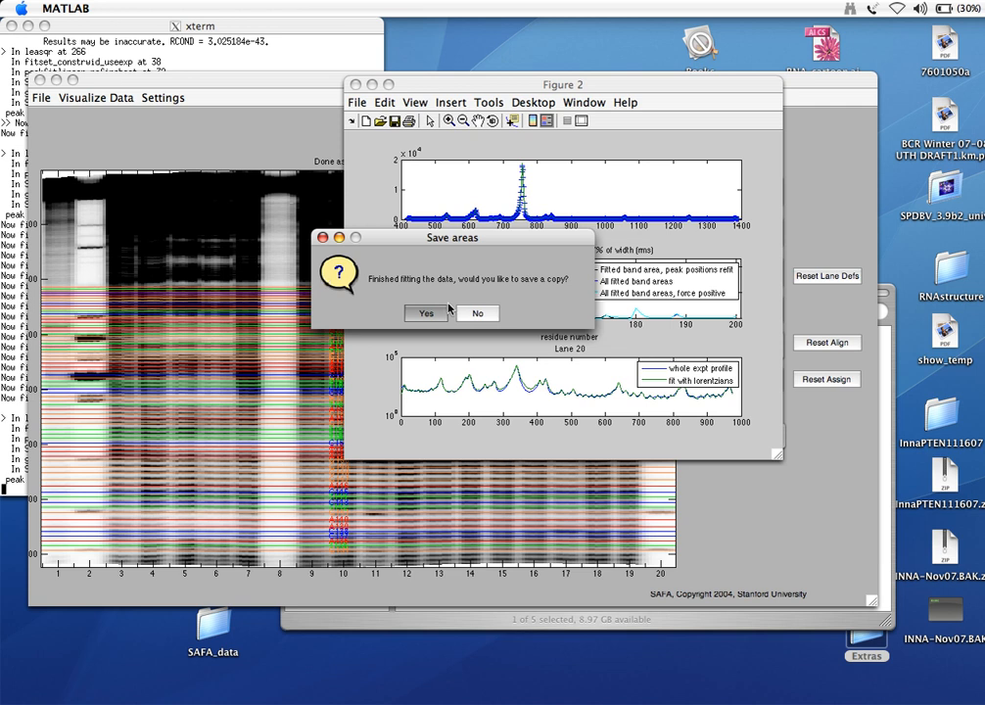
- Save a copy of the fitted areas as data.txt in the SAFA_data folder, replacing the existing file
{"action": "left_click", "coordinate": [425, 313]}
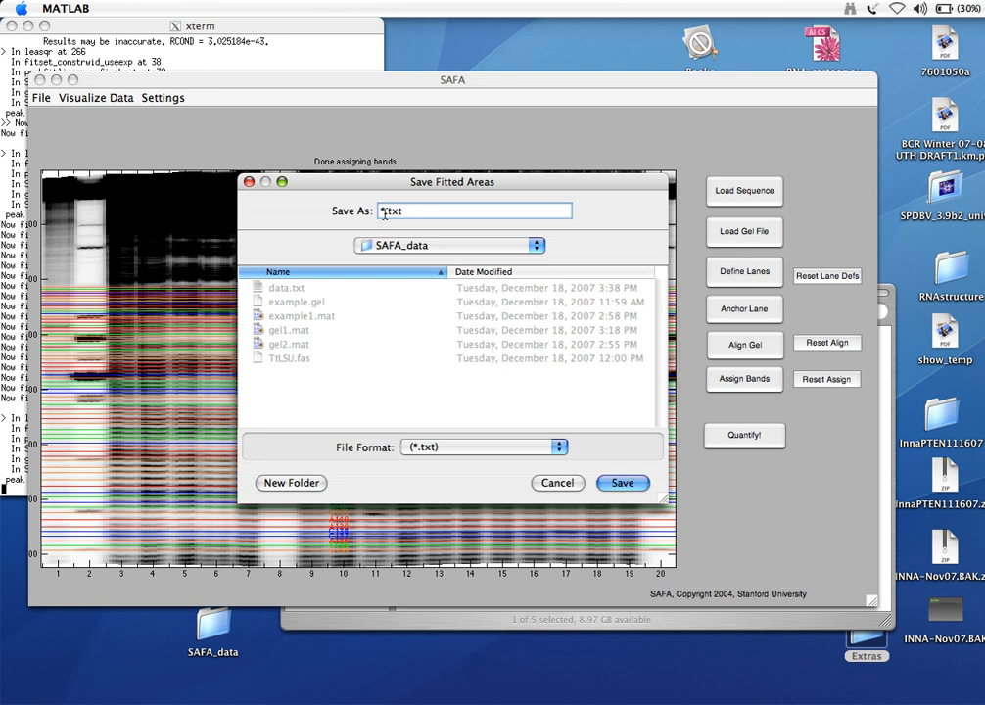
{"action": "key", "text": "BackSpace"}
{"action": "type", "text": "dt"}
{"action": "key", "text": "BackSpace"}
{"action": "type", "text": "ata"}
{"action": "left_click", "coordinate": [631, 484]}
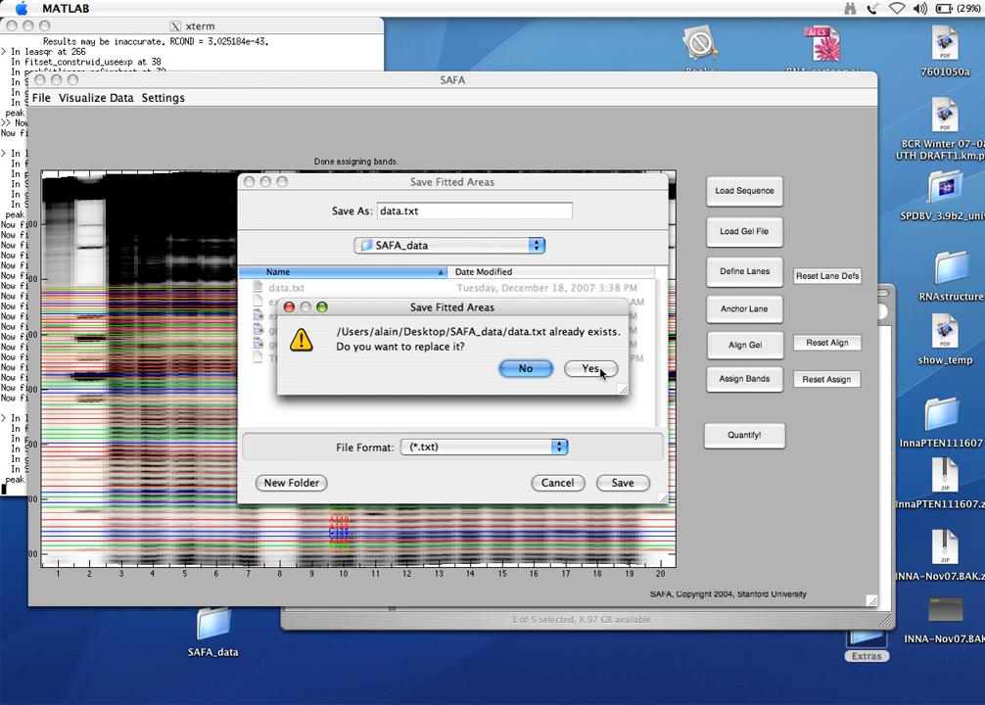
{"action": "left_click", "coordinate": [590, 369]}
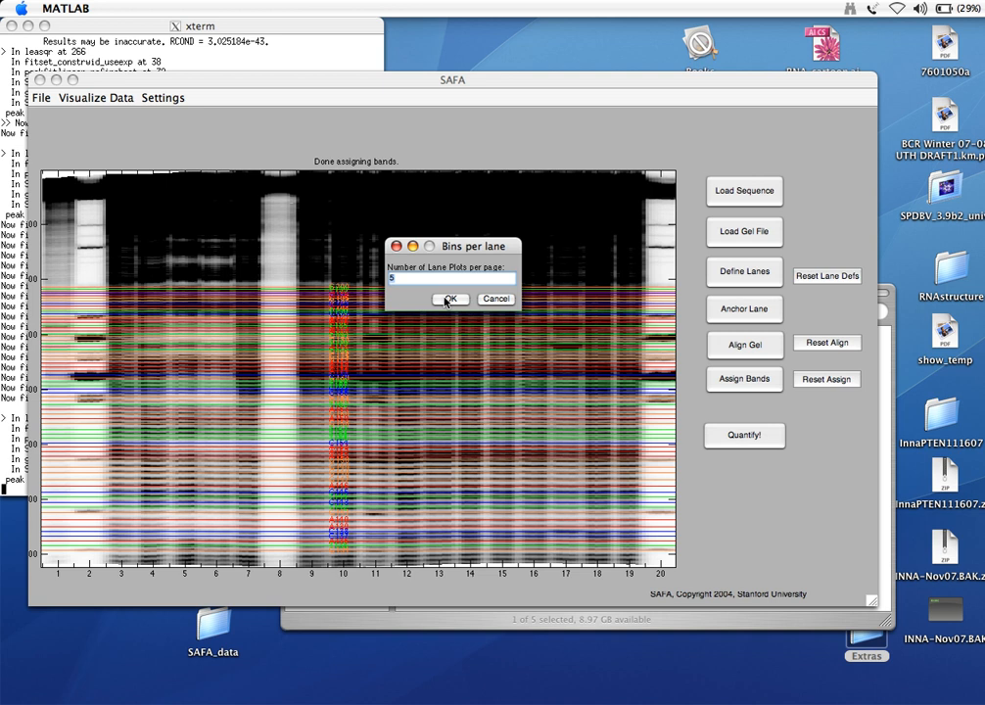
- Plot the lane fits with 5 lane plots per page and page through the plots up to lane 20
{"action": "left_click", "coordinate": [448, 299]}
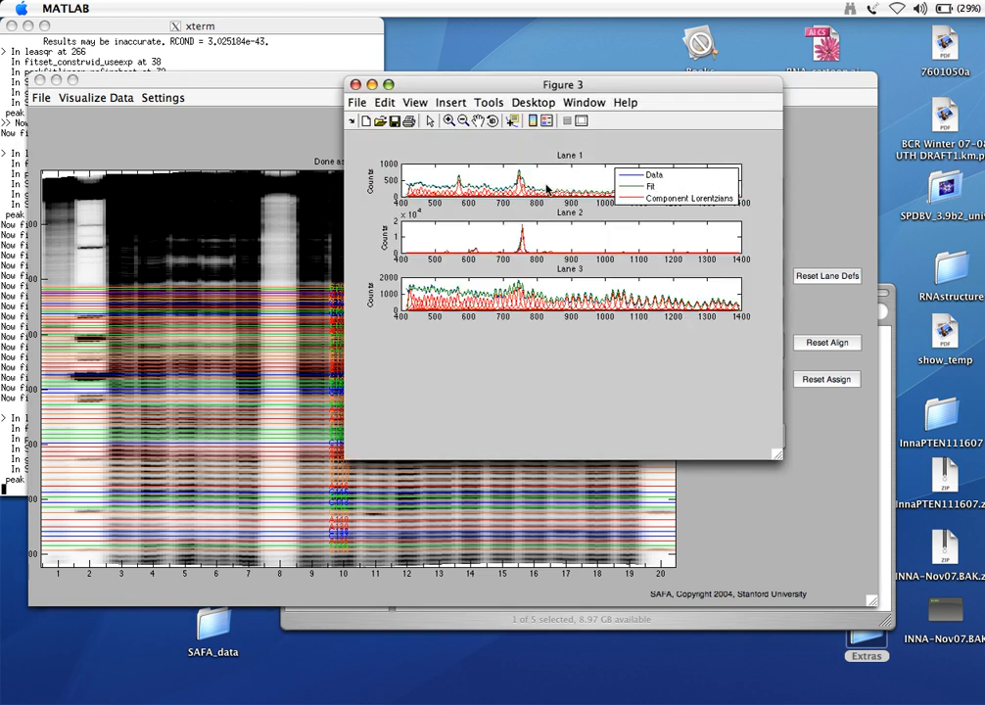
{"action": "left_click", "coordinate": [568, 303]}
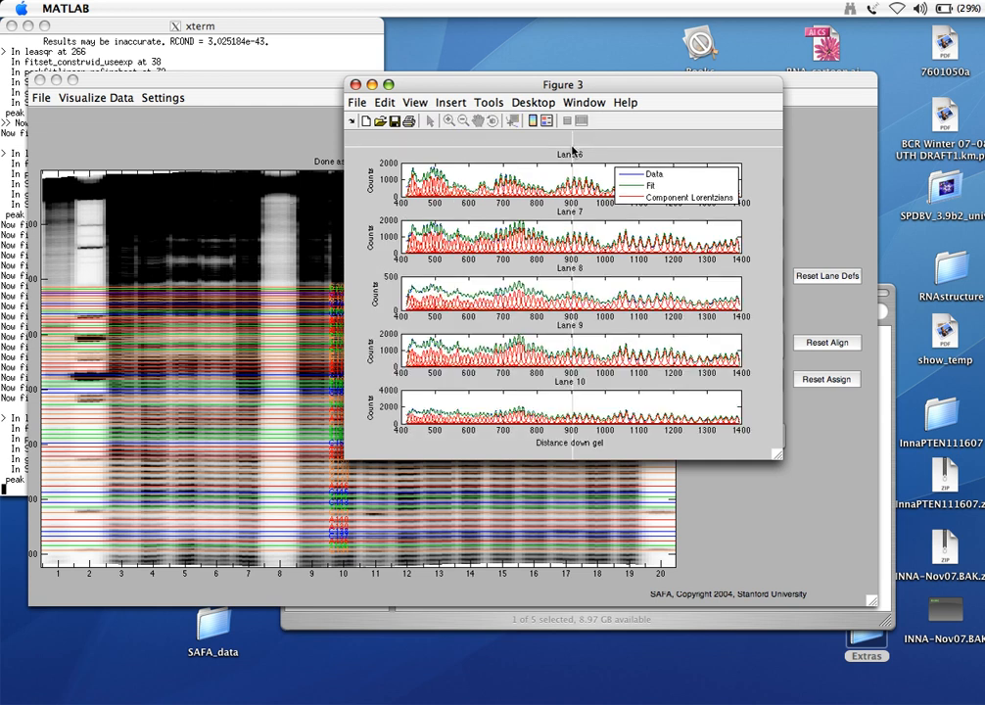
{"action": "left_click", "coordinate": [583, 337]}
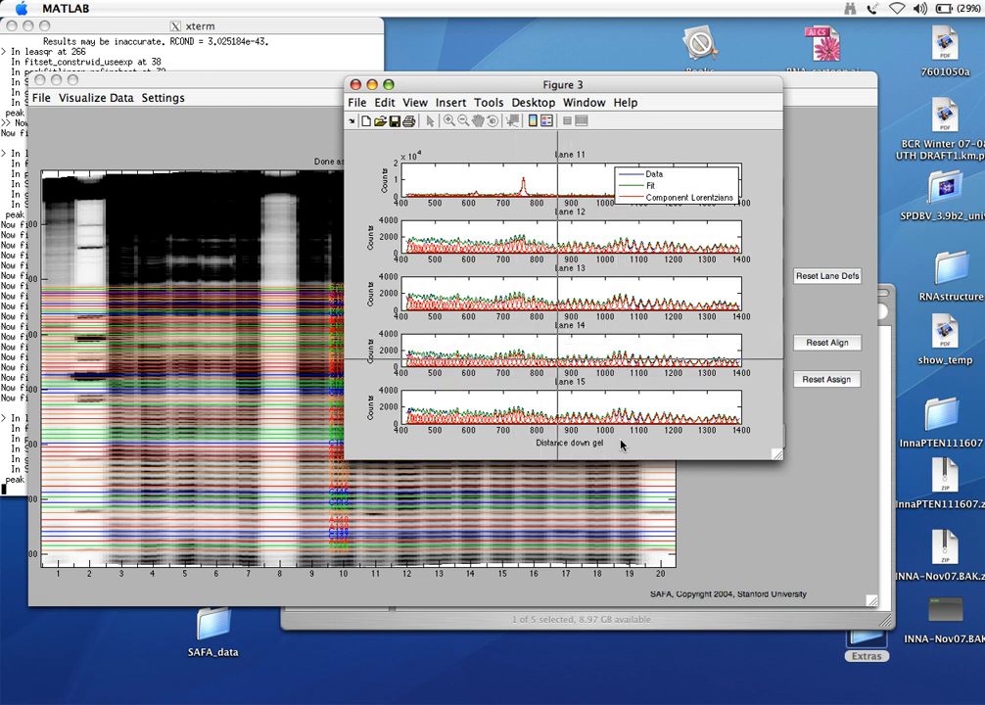
{"action": "left_click", "coordinate": [592, 311]}
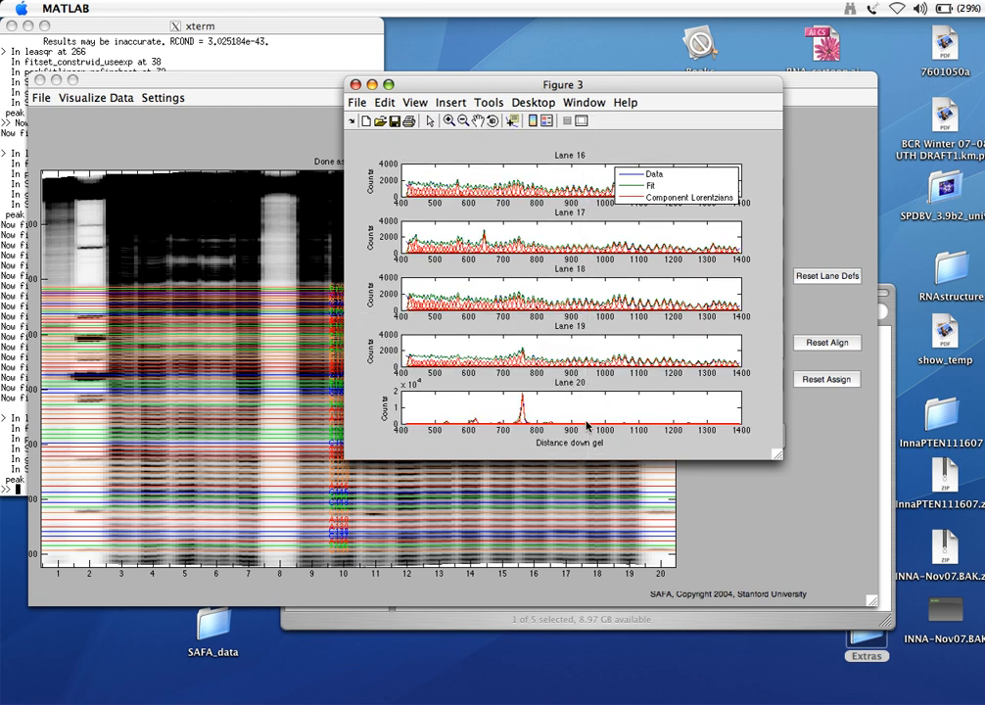
- Switch to Excel and import data.txt from the SAFA_data folder as tab-delimited text with General column format
{"action": "mouse_move", "coordinate": [792, 674]}
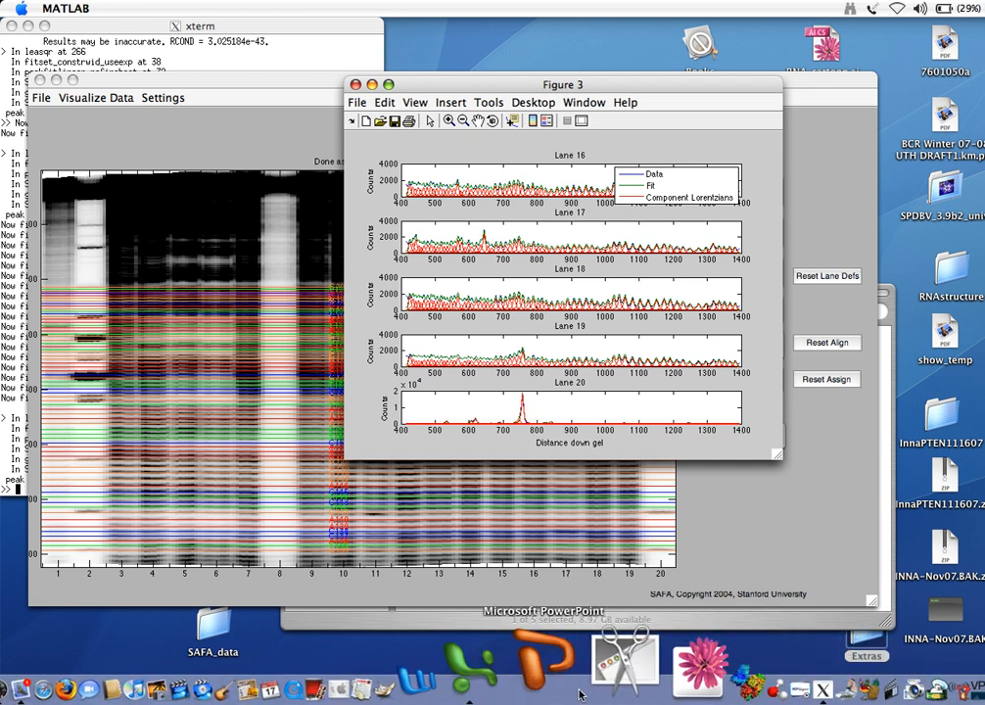
{"action": "left_click", "coordinate": [544, 663]}
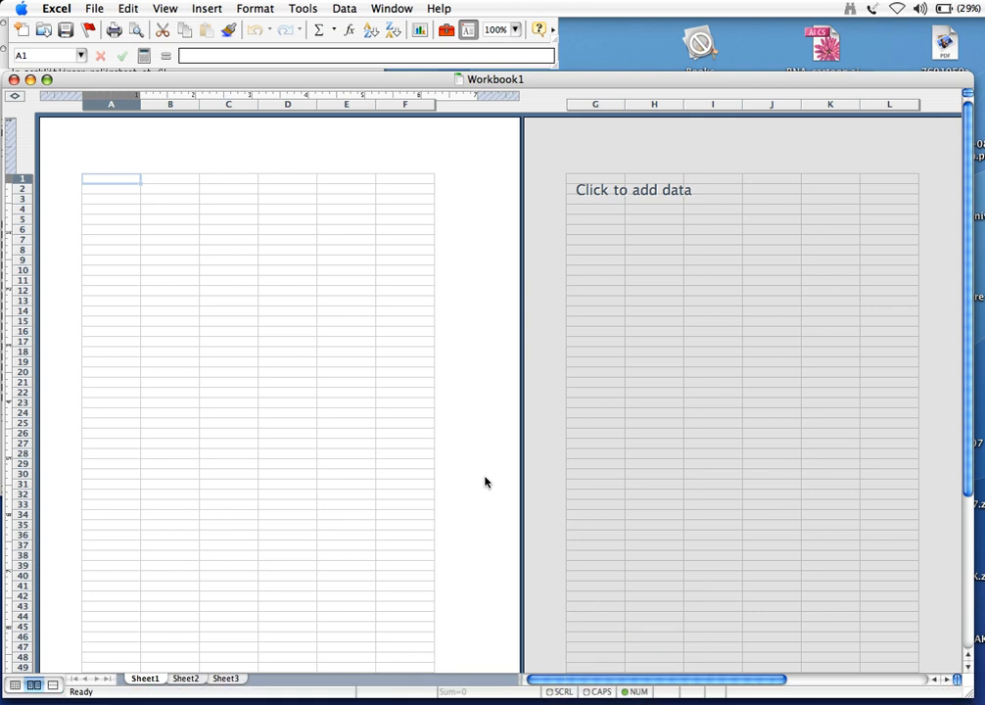
{"action": "left_click", "coordinate": [96, 7]}
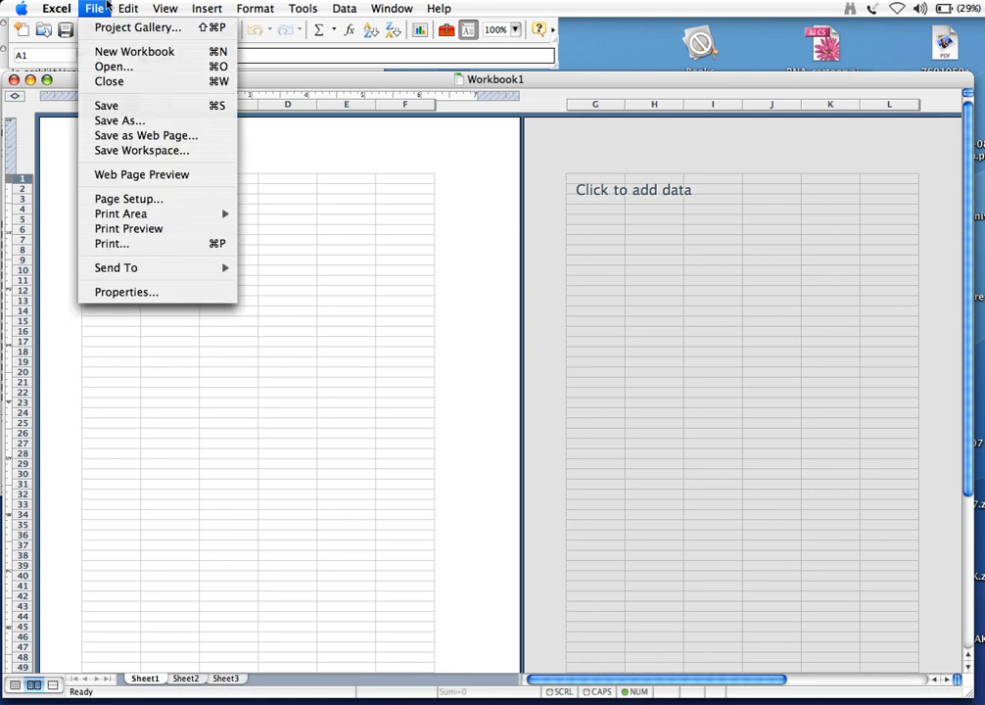
{"action": "left_click", "coordinate": [127, 66]}
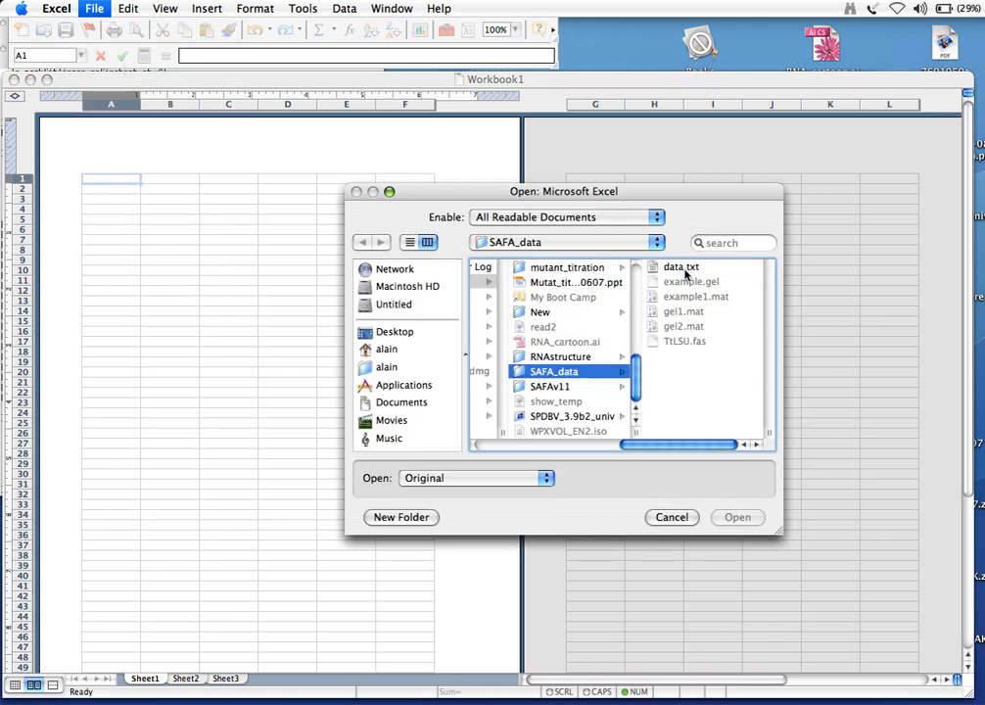
{"action": "left_click", "coordinate": [682, 269]}
{"action": "left_click", "coordinate": [738, 517]}
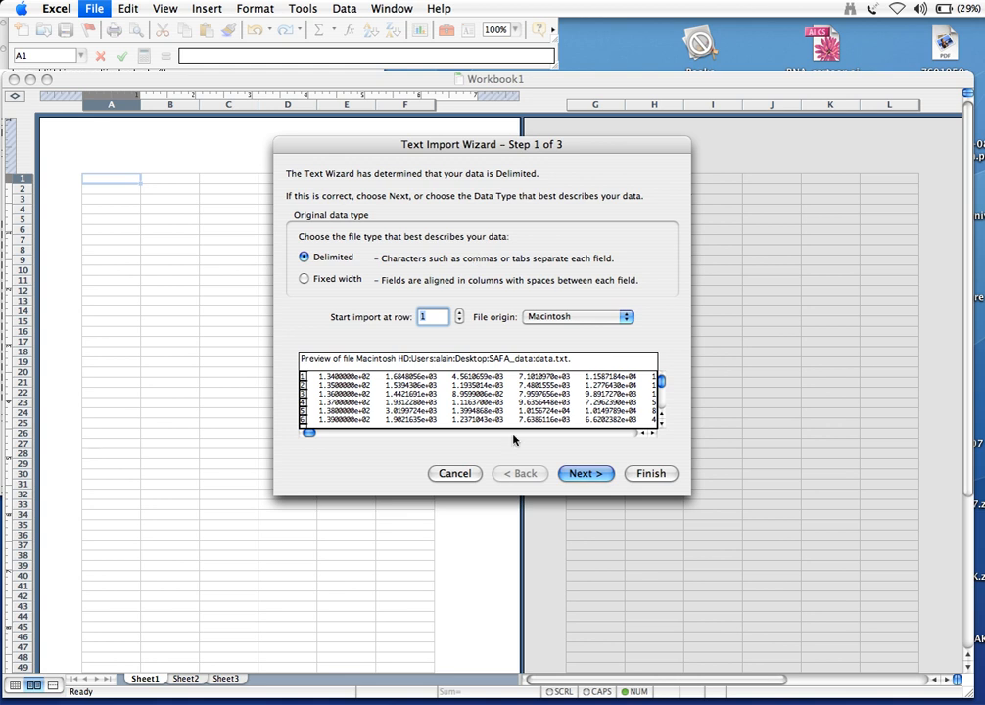
{"action": "left_click", "coordinate": [574, 473]}
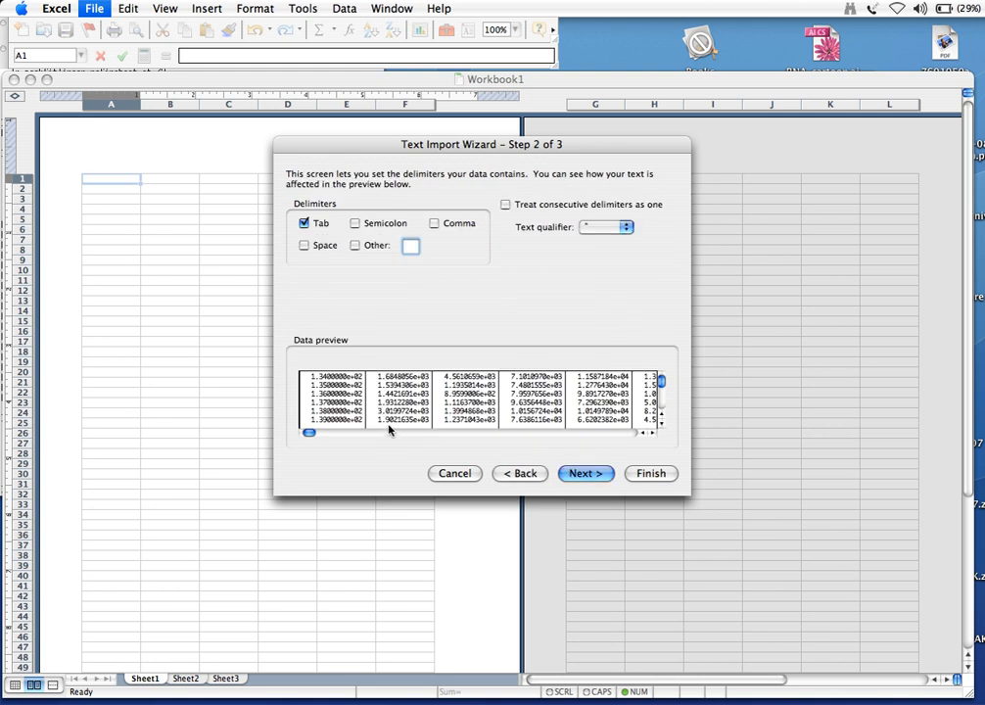
{"action": "left_click", "coordinate": [578, 473]}
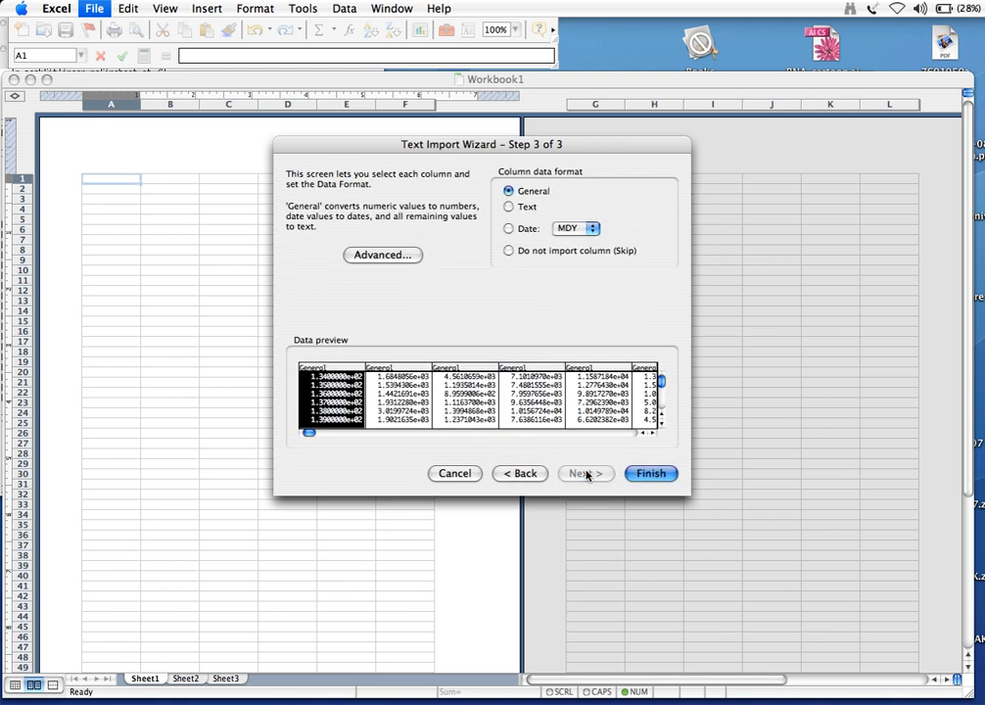
{"action": "left_click", "coordinate": [648, 474]}
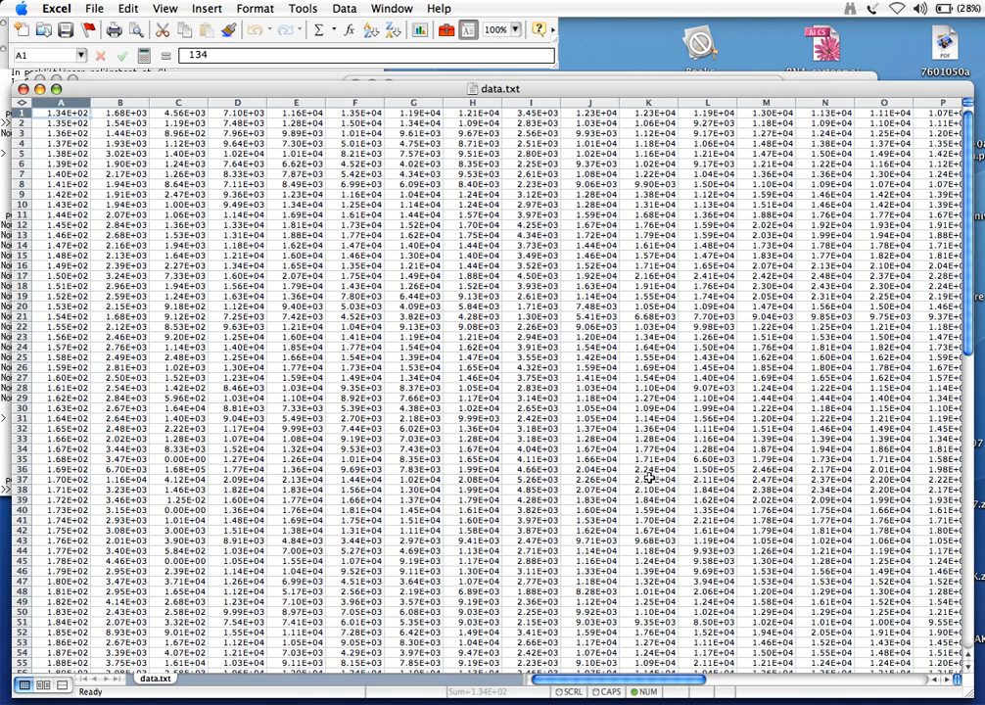
- Examine the residue numbers in column A from the first row down to the last data row, row 67
{"action": "left_click_drag", "start_coordinate": [967, 296], "coordinate": [968, 245]}
{"action": "key", "text": "Down"}
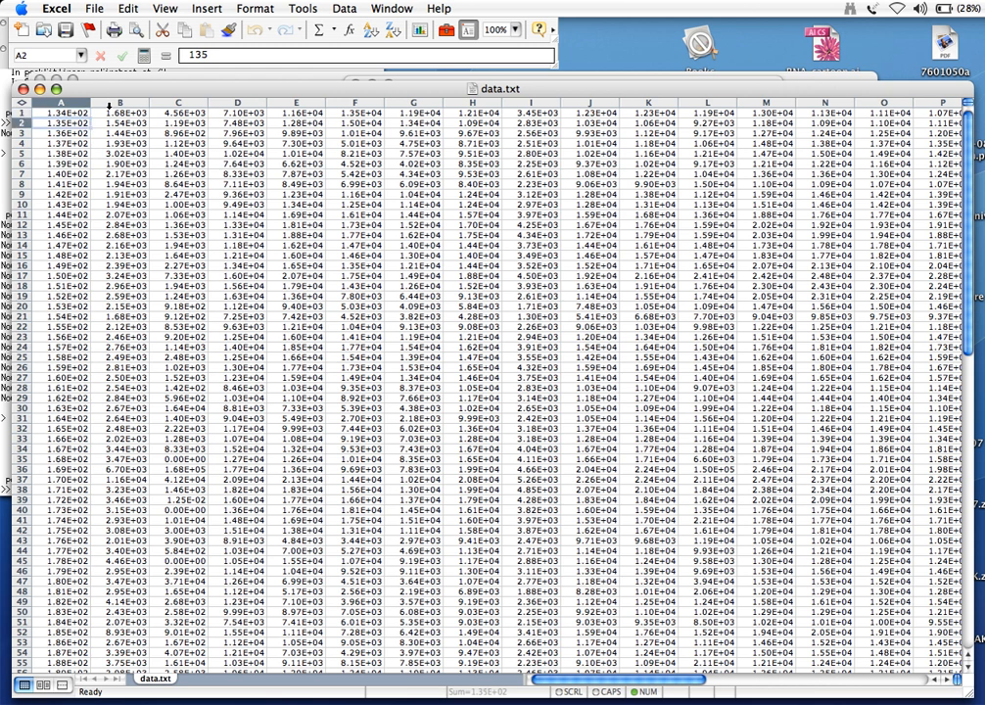
{"action": "key", "text": "Down"}
{"action": "key", "text": "Down"}
{"action": "key", "text": "Down"}
{"action": "key", "text": "Down"}
{"action": "key", "text": "Down"}
{"action": "key", "text": "Down"}
{"action": "key", "text": "Down"}
{"action": "key", "text": "Down"}
{"action": "key", "text": "Down"}
{"action": "key", "text": "Down"}
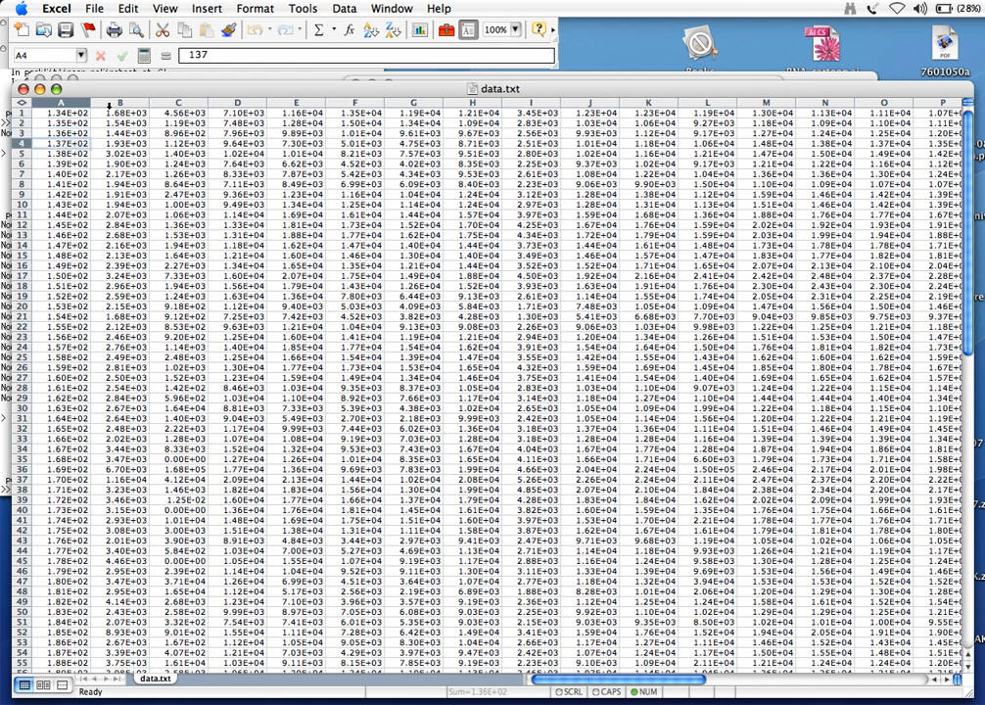
{"action": "key", "text": "Down"}
{"action": "key", "text": "Down"}
{"action": "key", "text": "Down"}
{"action": "key", "text": "Down"}
{"action": "key", "text": "Down"}
{"action": "key", "text": "Down"}
{"action": "key", "text": "Down"}
{"action": "key", "text": "Down"}
{"action": "key", "text": "Down"}
{"action": "key", "text": "Down"}
{"action": "key", "text": "Down"}
{"action": "key", "text": "Down"}
{"action": "key", "text": "Down"}
{"action": "key", "text": "Down"}
{"action": "key", "text": "Down"}
{"action": "key", "text": "Down"}
{"action": "key", "text": "Down"}
{"action": "key", "text": "Down"}
{"action": "key", "text": "Down"}
{"action": "key", "text": "Down"}
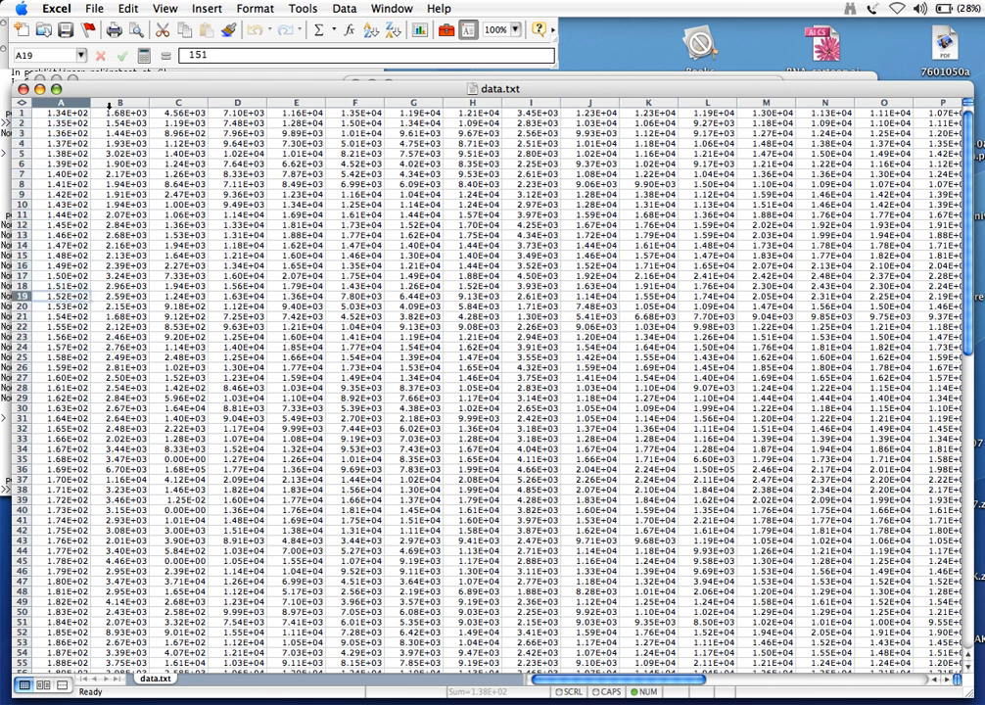
{"action": "key", "text": "Down"}
{"action": "key", "text": "Down"}
{"action": "key", "text": "Down"}
{"action": "key", "text": "Down"}
{"action": "key", "text": "Down"}
{"action": "key", "text": "Down"}
{"action": "key", "text": "Down"}
{"action": "key", "text": "Down"}
{"action": "key", "text": "Down"}
{"action": "key", "text": "Down"}
{"action": "key", "text": "Down"}
{"action": "key", "text": "Down"}
{"action": "key", "text": "Down"}
{"action": "key", "text": "Down"}
{"action": "key", "text": "Down"}
{"action": "key", "text": "Down"}
{"action": "key", "text": "Down"}
{"action": "key", "text": "Down"}
{"action": "key", "text": "Down"}
{"action": "key", "text": "Down"}
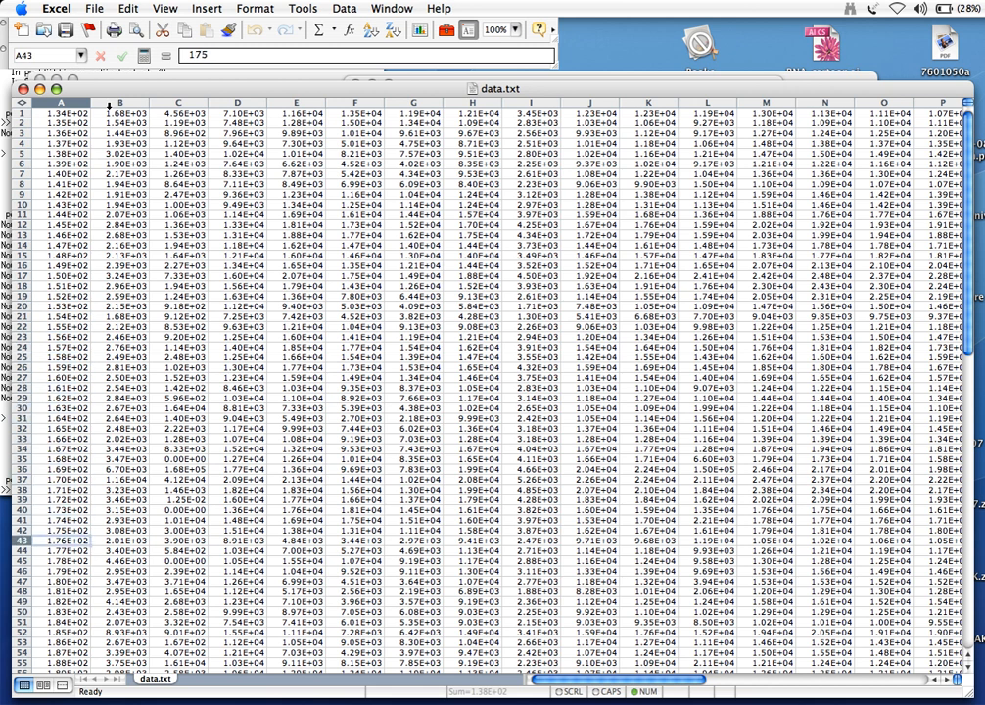
{"action": "key", "text": "Down"}
{"action": "key", "text": "Down"}
{"action": "key", "text": "Down"}
{"action": "key", "text": "Down"}
{"action": "key", "text": "Down"}
{"action": "key", "text": "Down"}
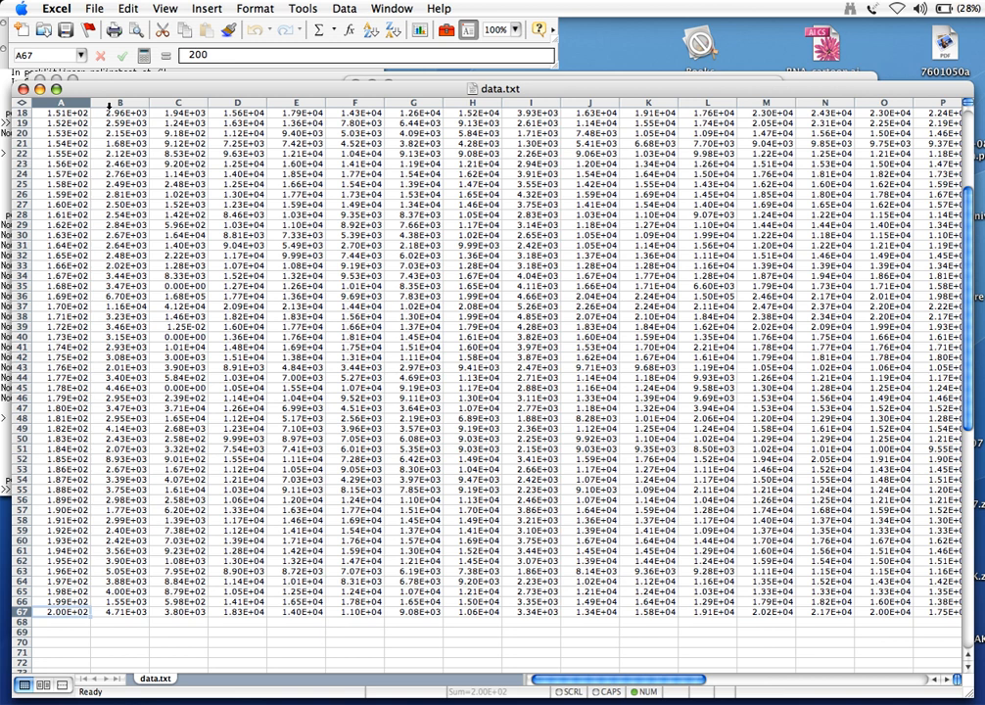
- Examine the fitted band areas of the first lane in column B from row 67 up to row 1
{"action": "key", "text": "Right"}
{"action": "key", "text": "Up"}
{"action": "key", "text": "Up"}
{"action": "key", "text": "Up"}
{"action": "key", "text": "Up"}
{"action": "key", "text": "Up"}
{"action": "key", "text": "Up"}
{"action": "key", "text": "Up"}
{"action": "key", "text": "Up"}
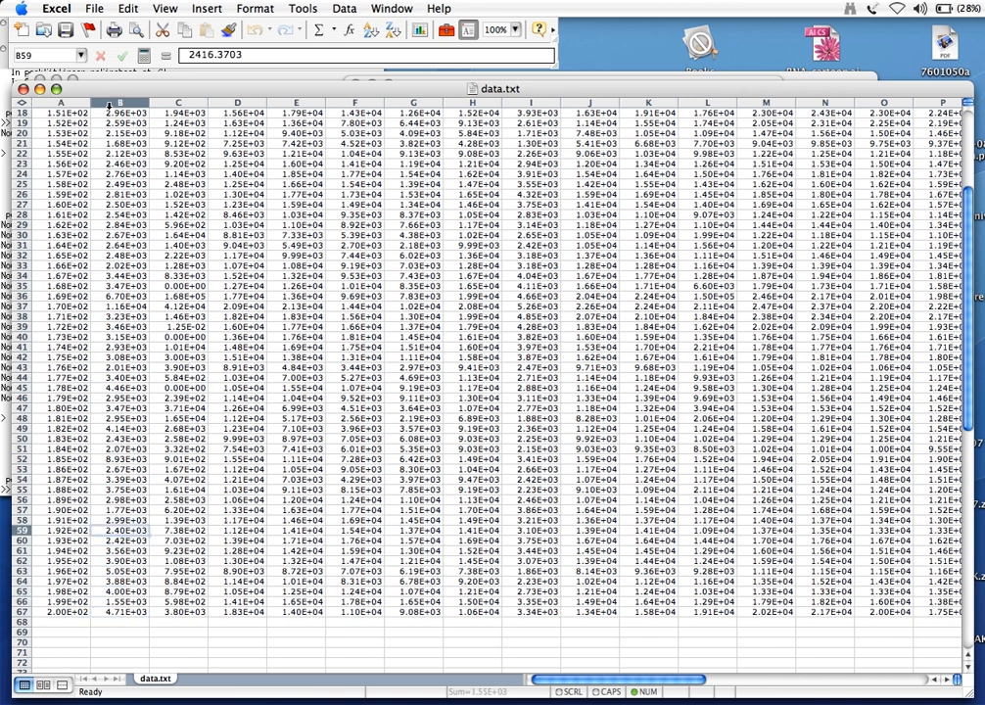
{"action": "key", "text": "Up"}
{"action": "key", "text": "Up"}
{"action": "key", "text": "Up"}
{"action": "key", "text": "Up"}
{"action": "key", "text": "Up"}
{"action": "key", "text": "Up"}
{"action": "key", "text": "Up"}
{"action": "key", "text": "Up"}
{"action": "key", "text": "Up"}
{"action": "key", "text": "Up"}
{"action": "key", "text": "Up"}
{"action": "key", "text": "Up"}
{"action": "key", "text": "Up"}
{"action": "key", "text": "Up"}
{"action": "key", "text": "Up"}
{"action": "key", "text": "Up"}
{"action": "key", "text": "Up"}
{"action": "key", "text": "Up"}
{"action": "key", "text": "Up"}
{"action": "key", "text": "Up"}
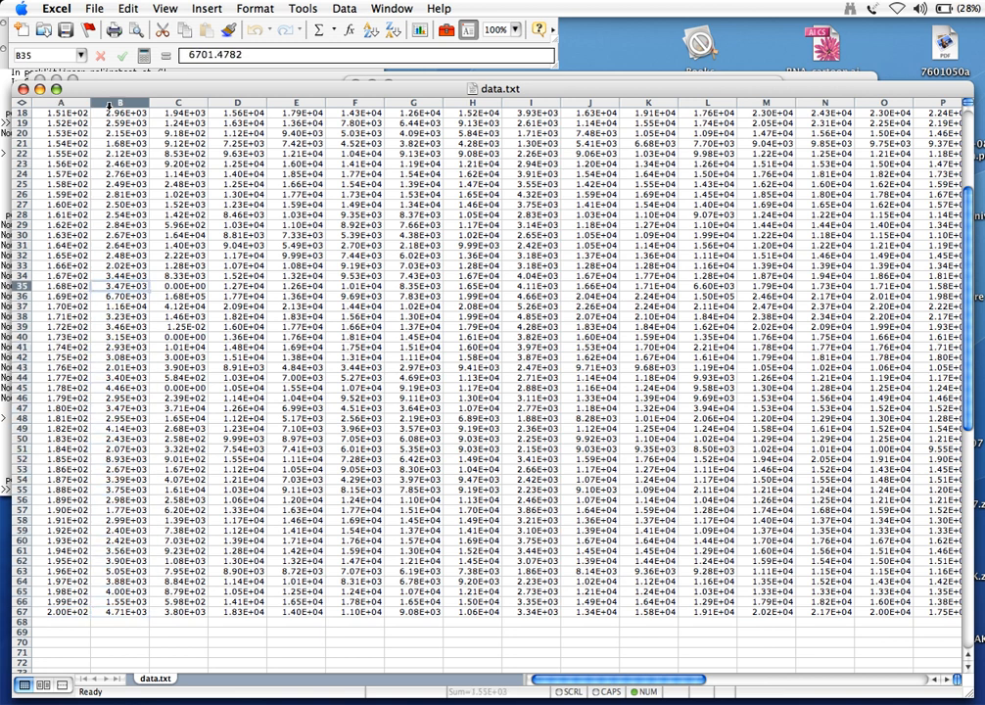
{"action": "key", "text": "Up"}
{"action": "key", "text": "Up"}
{"action": "key", "text": "Up"}
{"action": "key", "text": "Up"}
{"action": "key", "text": "Up"}
{"action": "key", "text": "Up"}
{"action": "key", "text": "Up"}
{"action": "key", "text": "Up"}
{"action": "key", "text": "Up"}
{"action": "key", "text": "Up"}
{"action": "key", "text": "Up"}
{"action": "key", "text": "Up"}
{"action": "key", "text": "Up"}
{"action": "key", "text": "Up"}
{"action": "key", "text": "Up"}
{"action": "key", "text": "Up"}
{"action": "key", "text": "Up"}
{"action": "key", "text": "Up"}
{"action": "key", "text": "Up"}
{"action": "key", "text": "Up"}
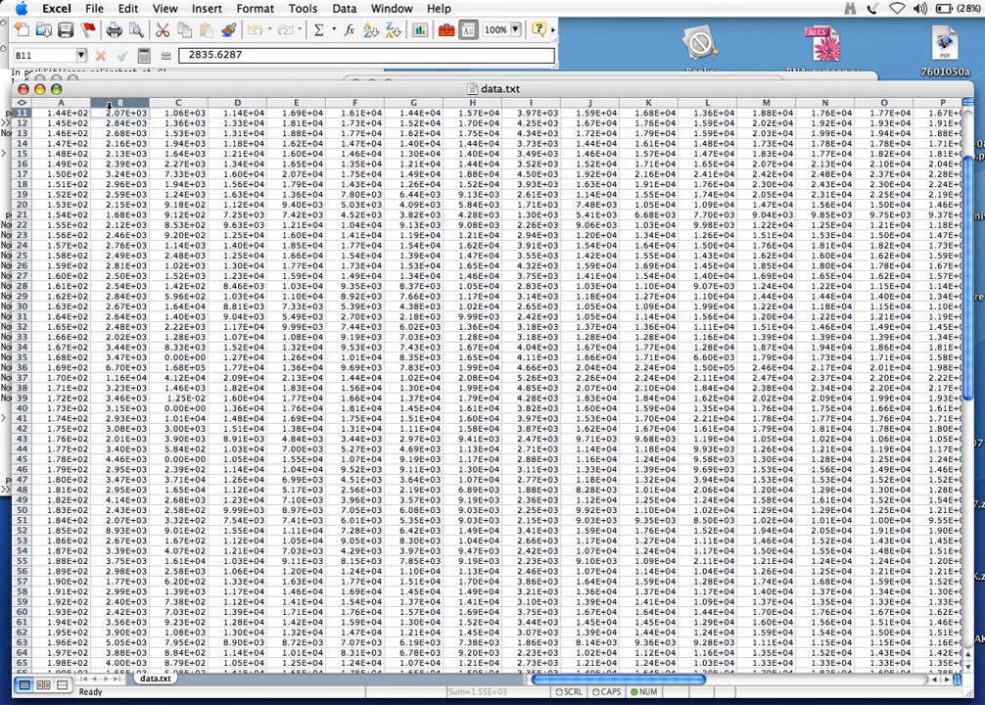
{"action": "key", "text": "Up"}
{"action": "key", "text": "Up"}
{"action": "key", "text": "Up"}
{"action": "key", "text": "Up"}
{"action": "key", "text": "Up"}
{"action": "key", "text": "Up"}
{"action": "key", "text": "Up"}
{"action": "key", "text": "Up"}
{"action": "key", "text": "Up"}
{"action": "key", "text": "Up"}
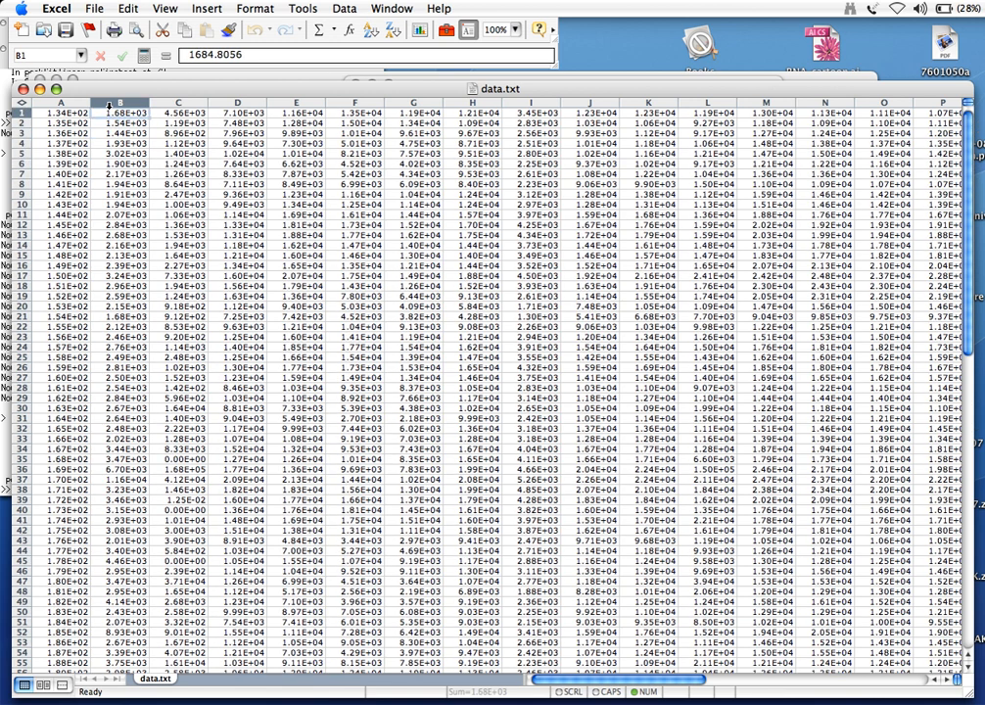
- Examine the first-row band areas of the following lanes in the columns after B
{"action": "key", "text": "Right"}
{"action": "key", "text": "Right"}
{"action": "key", "text": "Right"}
{"action": "key", "text": "Right"}
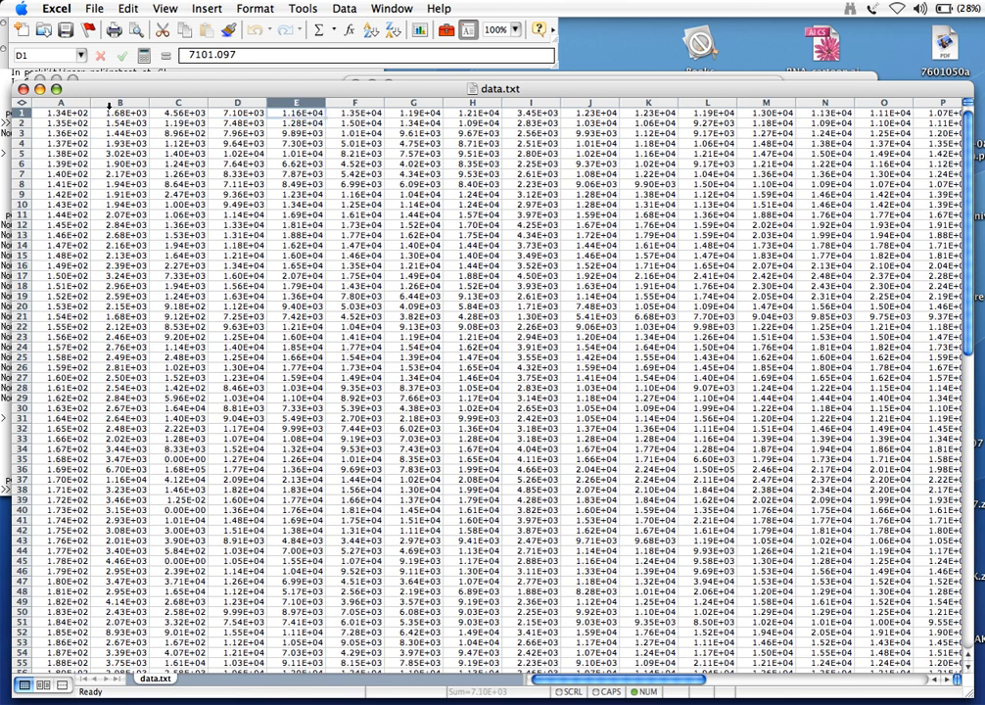
- Examine the first-row band areas of the remaining lanes from column E across to the last data column, column U
{"action": "key", "text": "Right"}
{"action": "key", "text": "Right"}
{"action": "key", "text": "Right"}
{"action": "key", "text": "Right"}
{"action": "key", "text": "Right"}
{"action": "key", "text": "Right"}
{"action": "key", "text": "Right"}
{"action": "key", "text": "Right"}
{"action": "key", "text": "Right"}
{"action": "key", "text": "Right"}
{"action": "key", "text": "Right"}
{"action": "key", "text": "Right"}
{"action": "key", "text": "Right"}
{"action": "key", "text": "Right"}
{"action": "key", "text": "Right"}
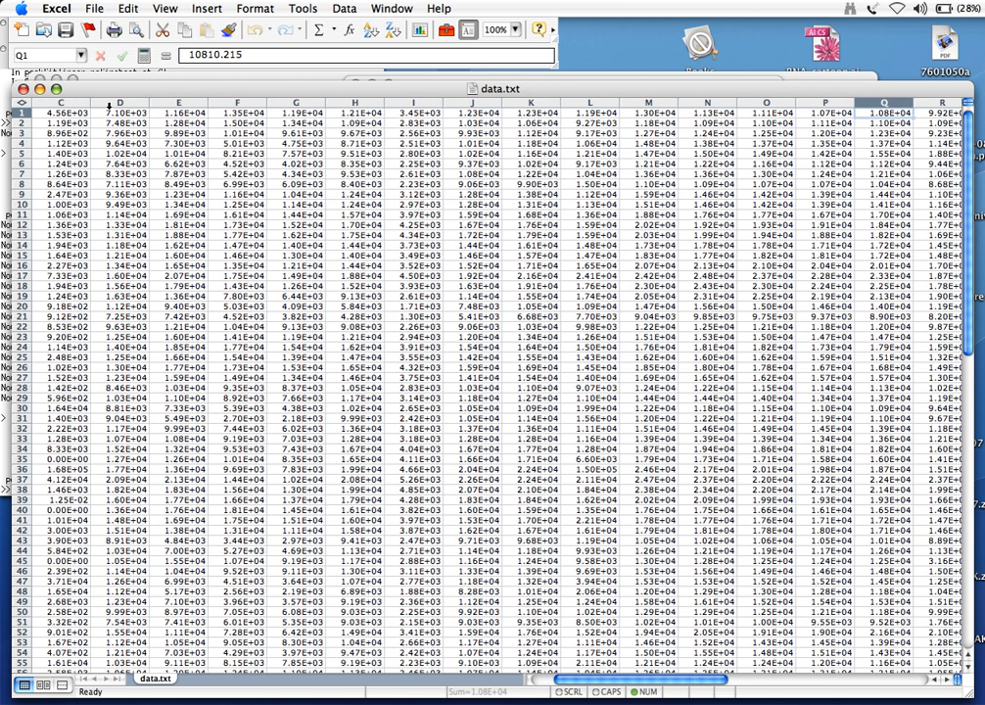
{"action": "key", "text": "Left"}
{"action": "key", "text": "Left"}
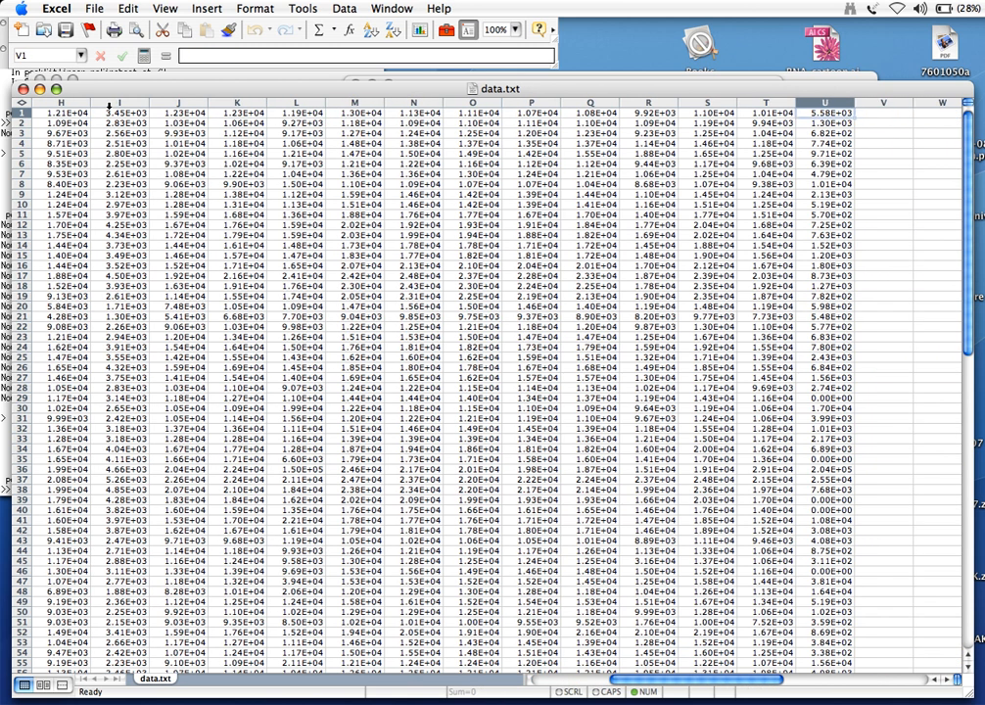